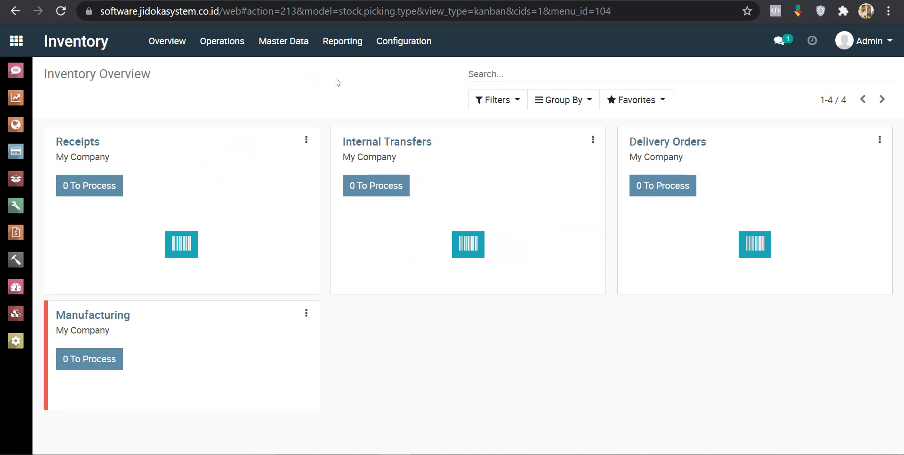
Open product AB from the inventory product list
left_click(288, 41)
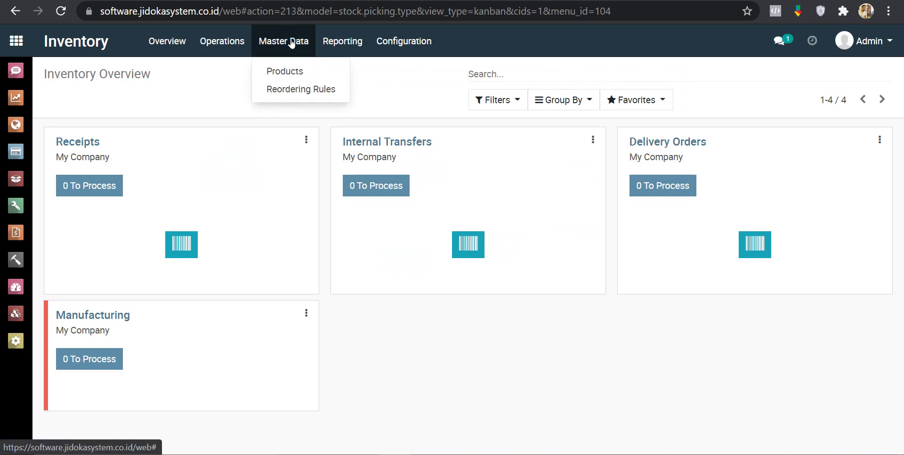
left_click(292, 71)
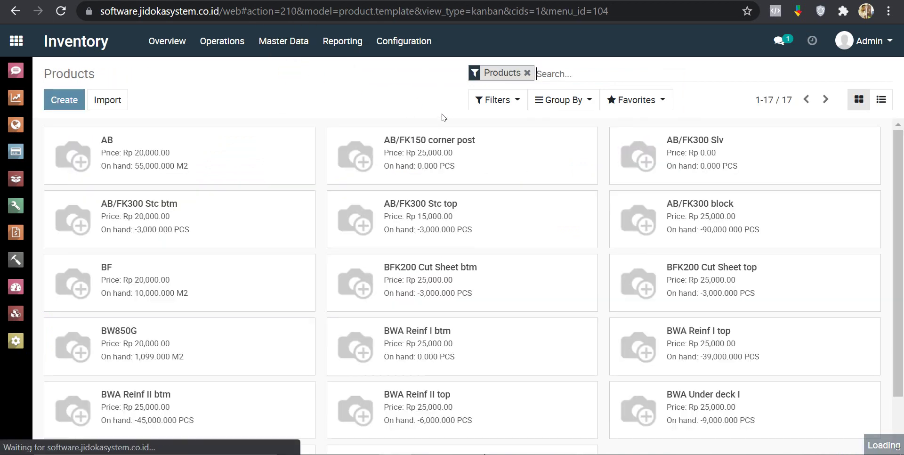
left_click(141, 154)
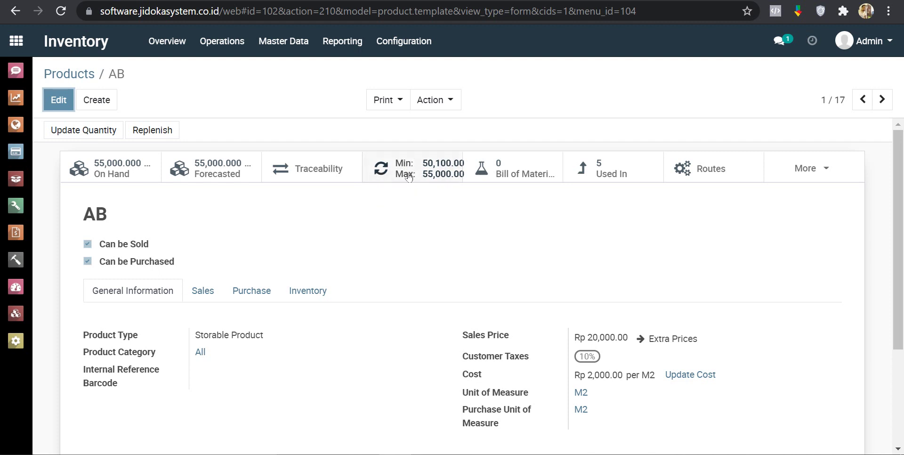
left_click(222, 42)
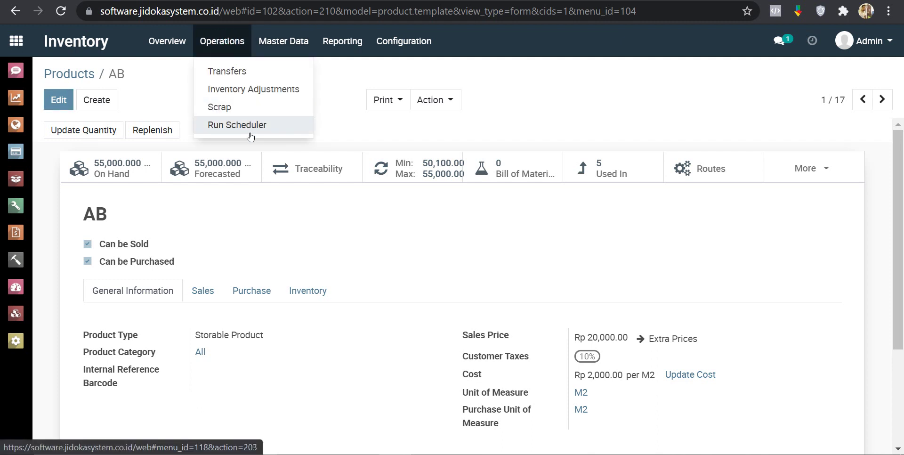
left_click(412, 223)
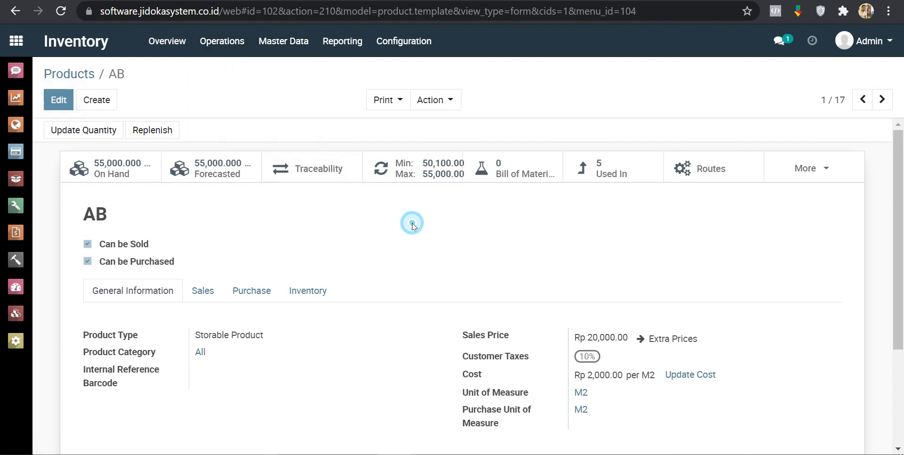
Examine product AB's replenishment routes and its vendor price list
left_click(308, 290)
scroll(340, 260, "down", 3)
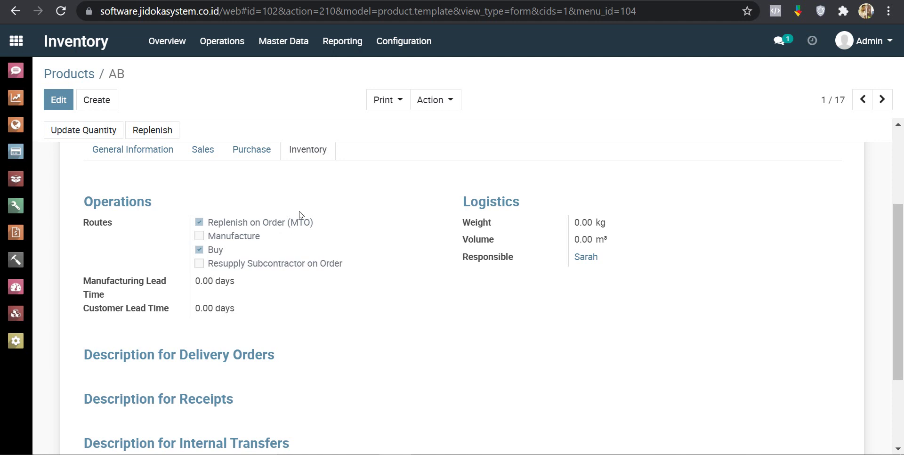
scroll(329, 220, "up", 3)
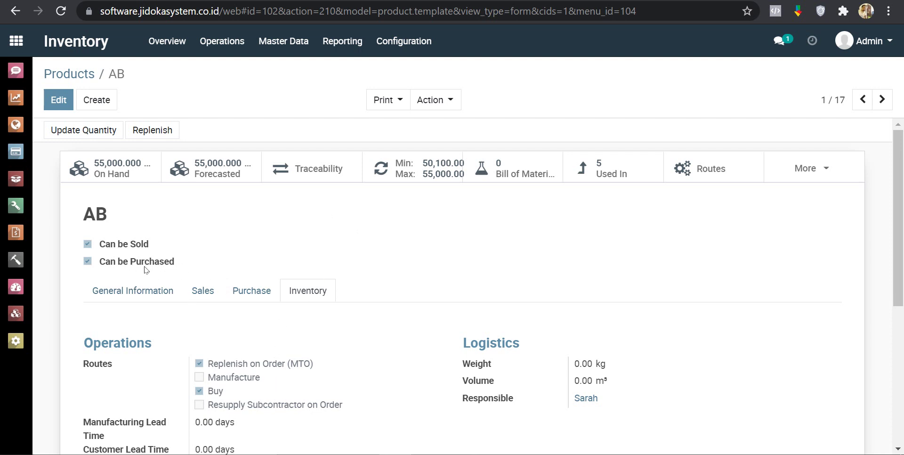
left_click(245, 289)
scroll(236, 283, "down", 5)
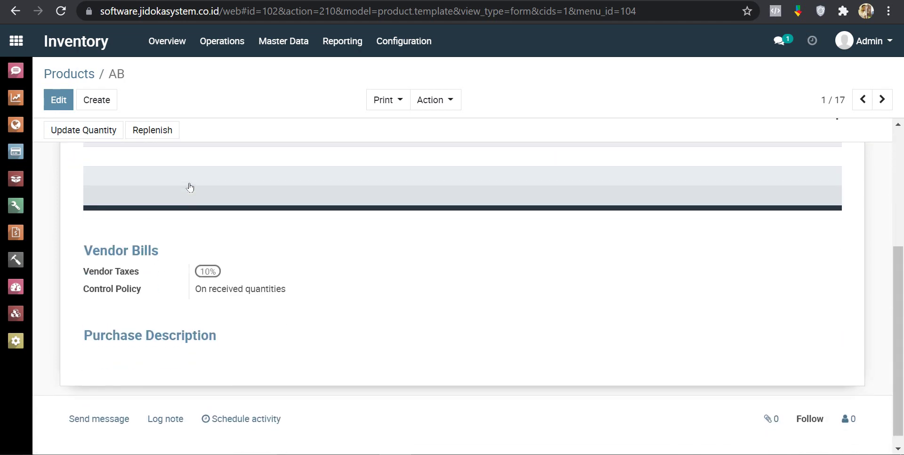
scroll(188, 186, "up", 3)
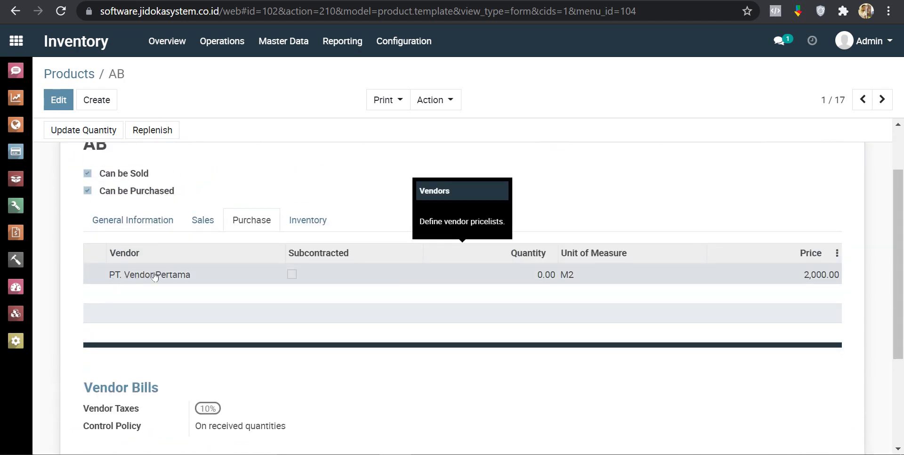
left_click(308, 220)
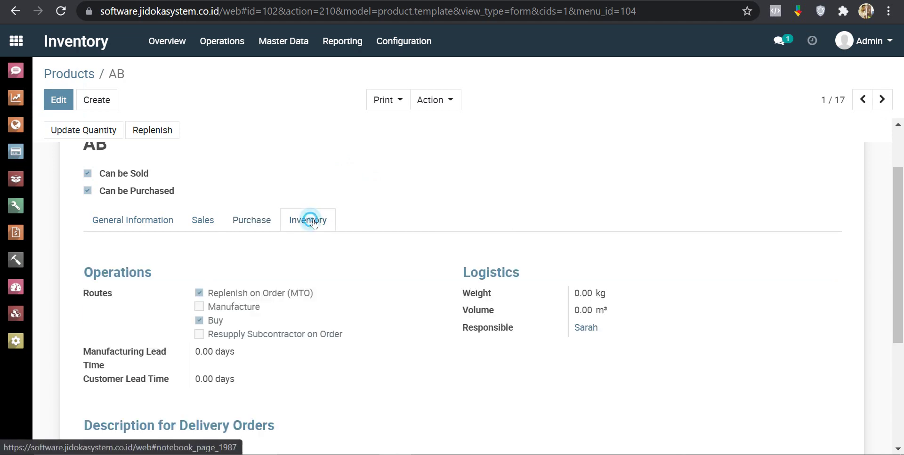
scroll(340, 206, "down", 3)
scroll(339, 204, "up", 2)
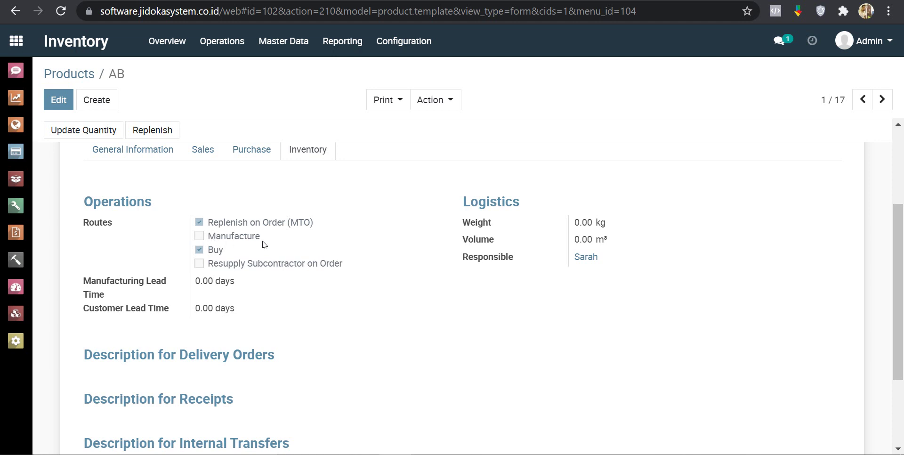
scroll(321, 210, "up", 2)
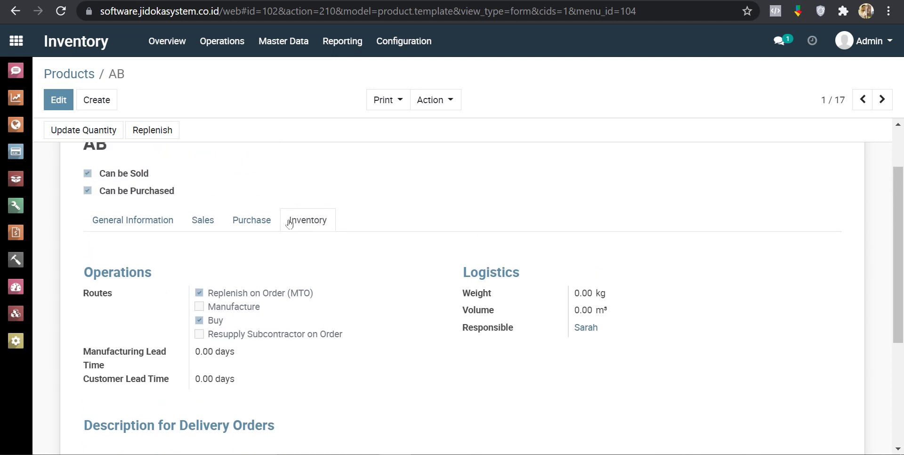
left_click(255, 217)
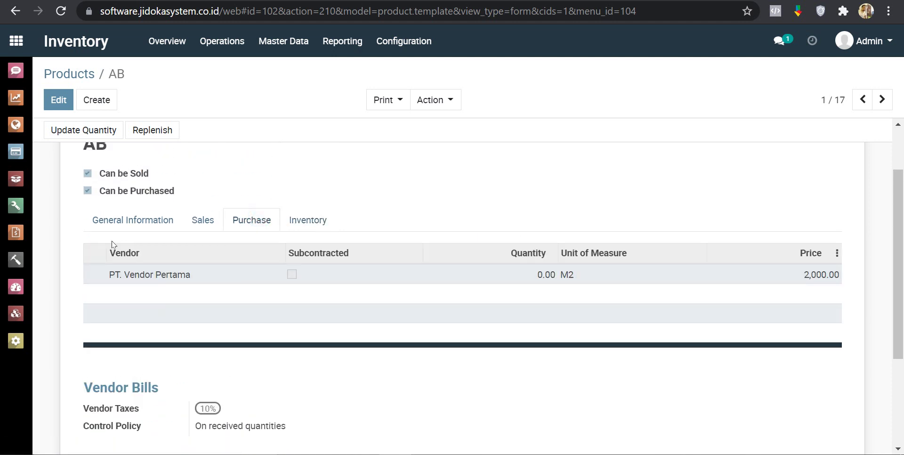
scroll(214, 243, "up", 2)
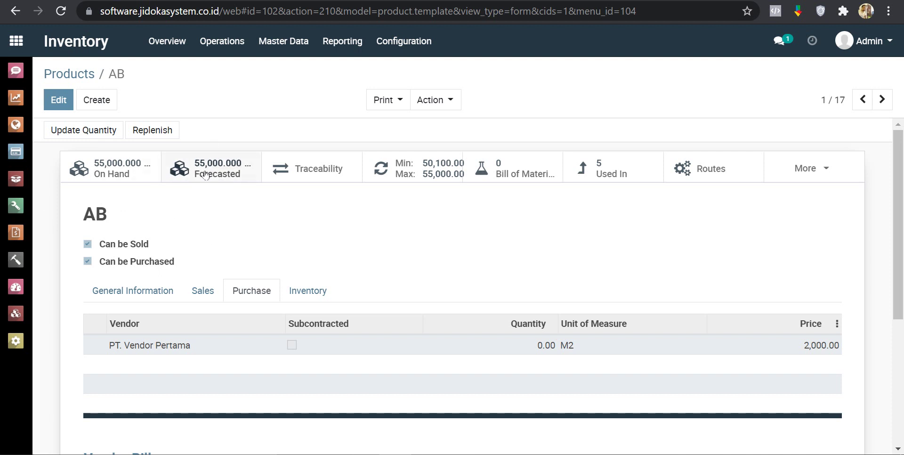
Set product AB's reordering rule to a minimum quantity of 55,100 and a maximum of 56,000 M2, and save it
left_click(414, 176)
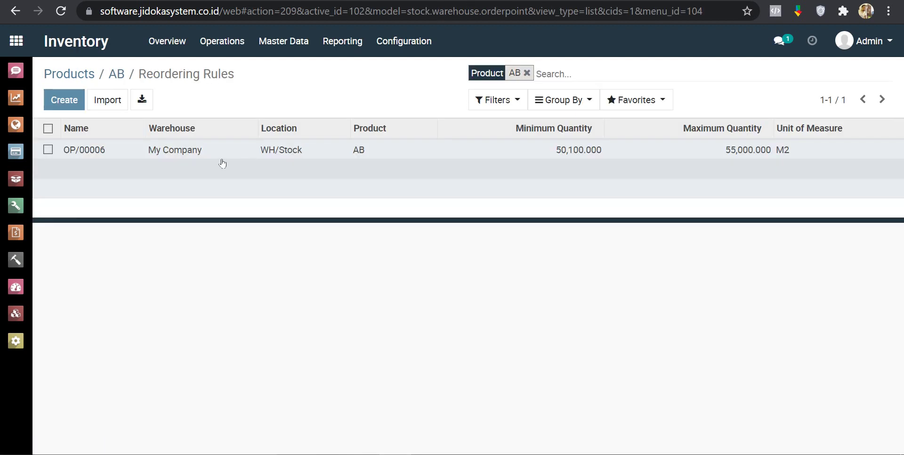
left_click(105, 149)
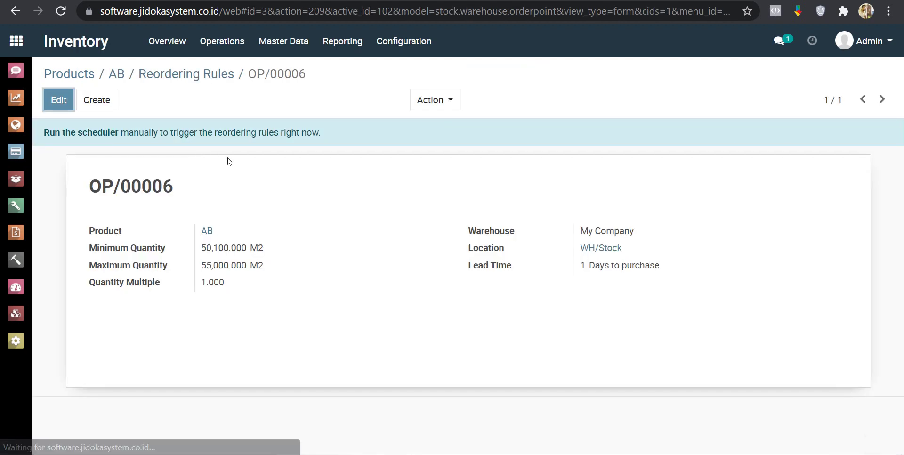
left_click(59, 98)
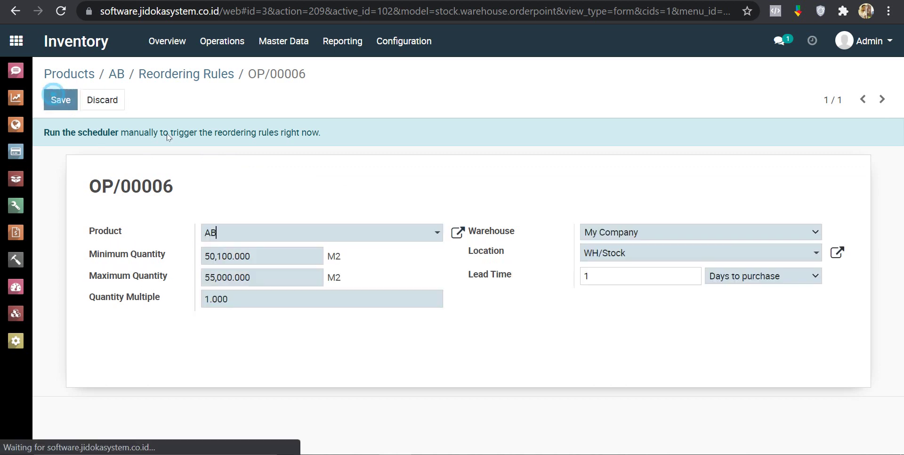
left_click(215, 278)
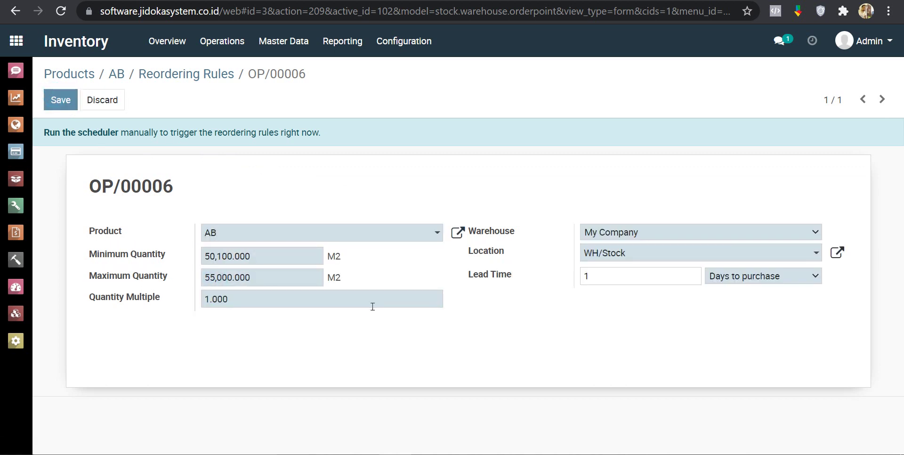
key("BackSpace")
type("6")
left_click(209, 256)
key("Delete")
type("5")
left_click(221, 256)
left_click(61, 100)
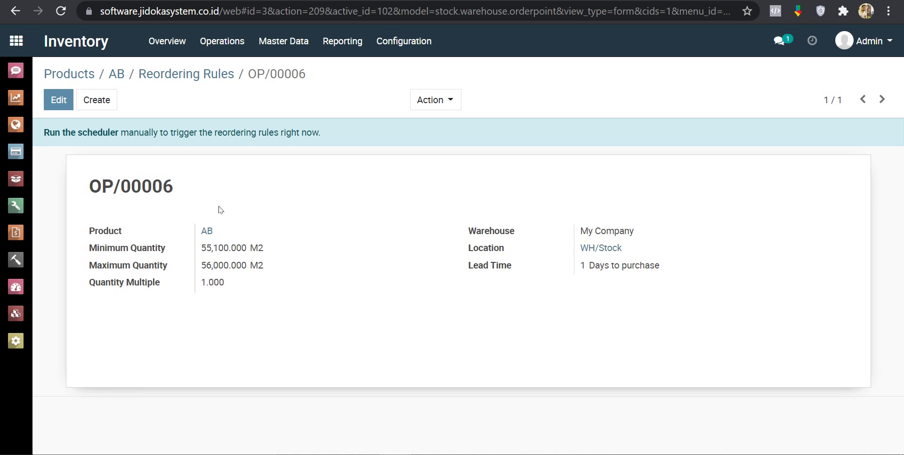
Switch to the Purchase app and review the existing requests for quotation
left_click(118, 76)
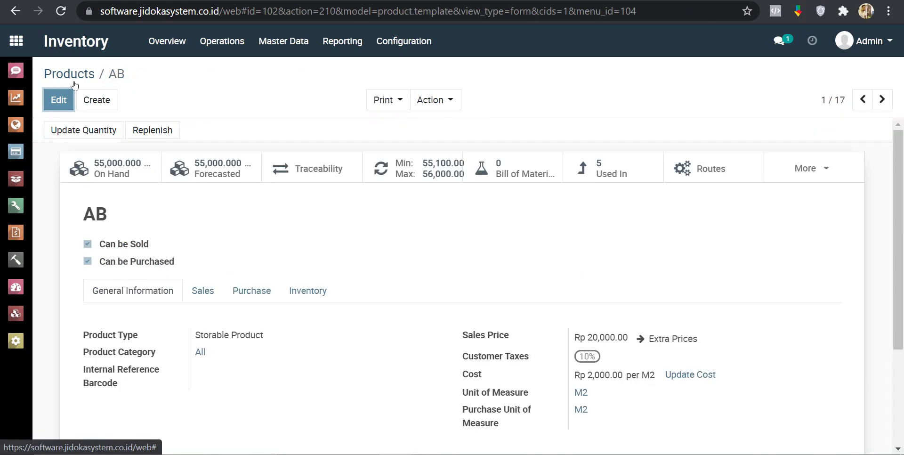
left_click(69, 73)
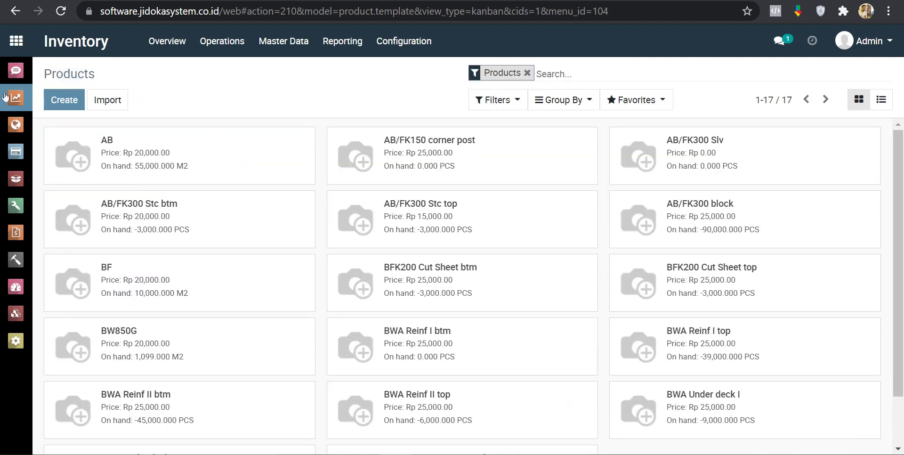
left_click(16, 41)
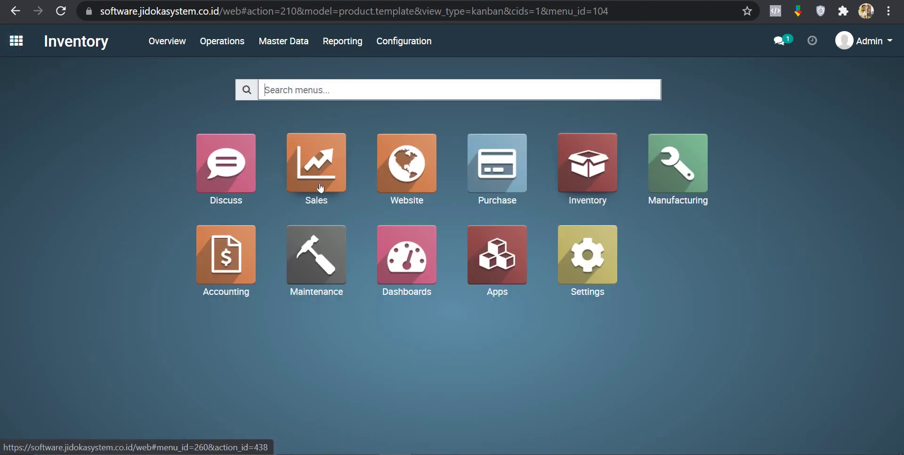
left_click(494, 161)
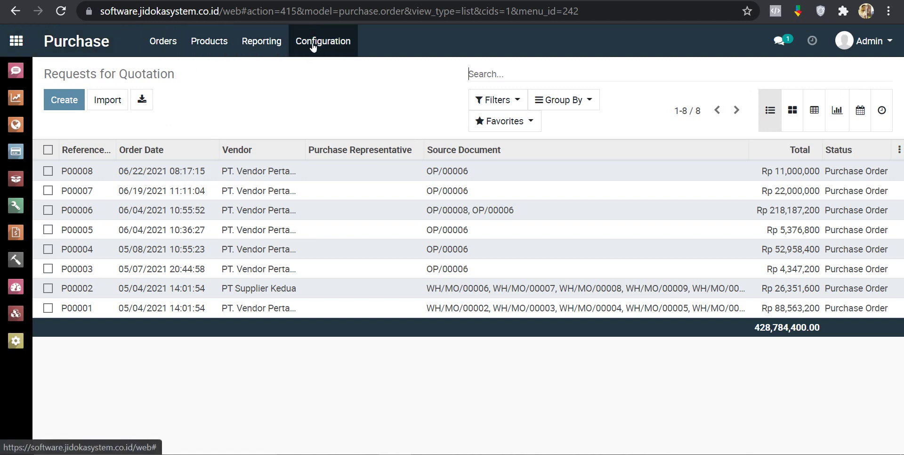
Run the scheduler manually in the Inventory app to trigger the reordering rules
left_click(16, 179)
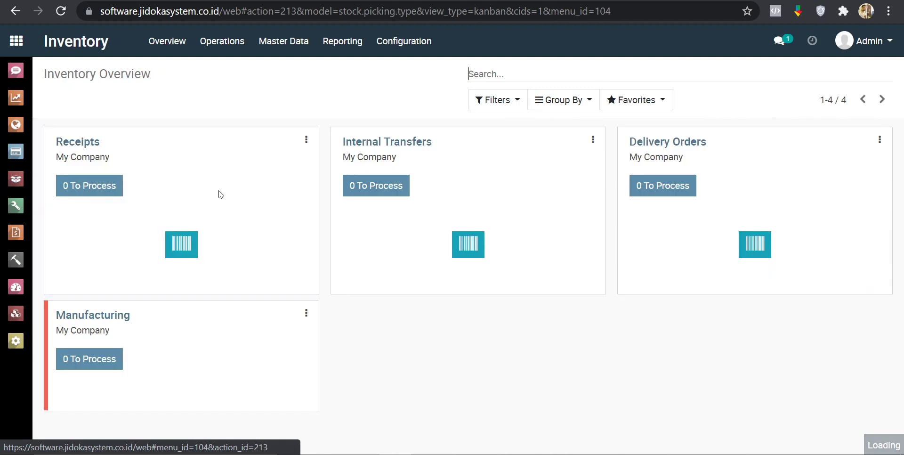
left_click(222, 41)
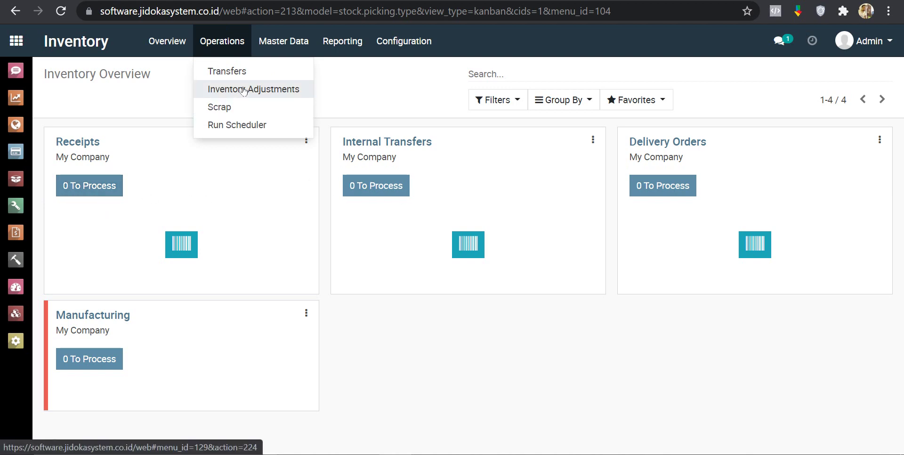
left_click(240, 125)
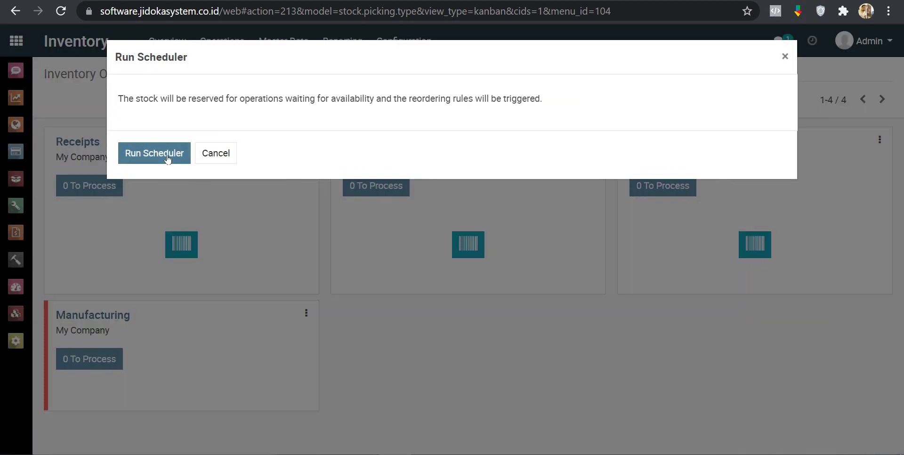
left_click(154, 153)
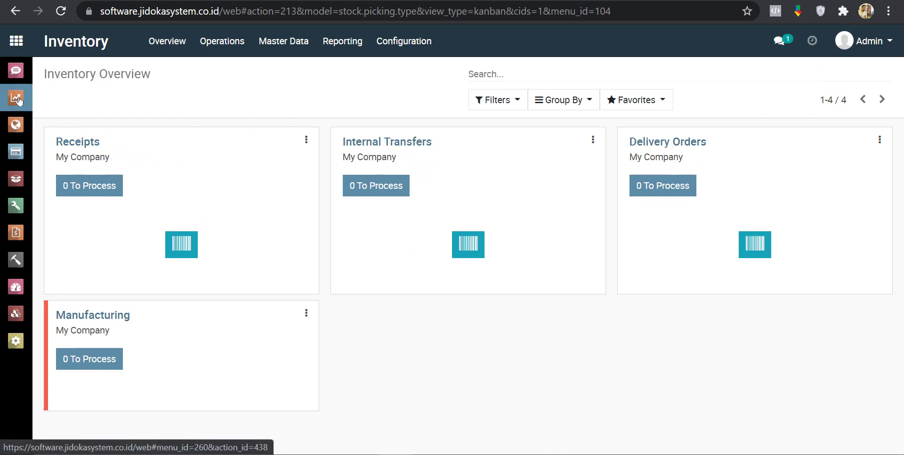
Open the newest request for quotation for product AB in the Purchase app and confirm the order
left_click(17, 153)
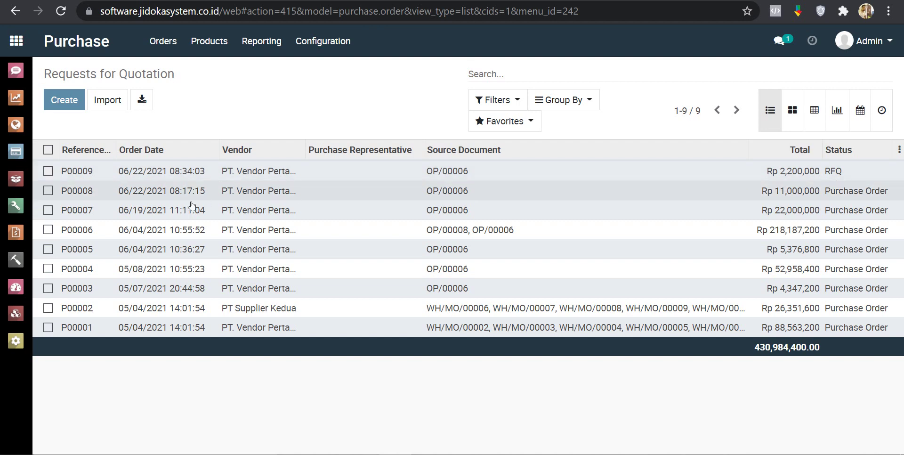
left_click(84, 175)
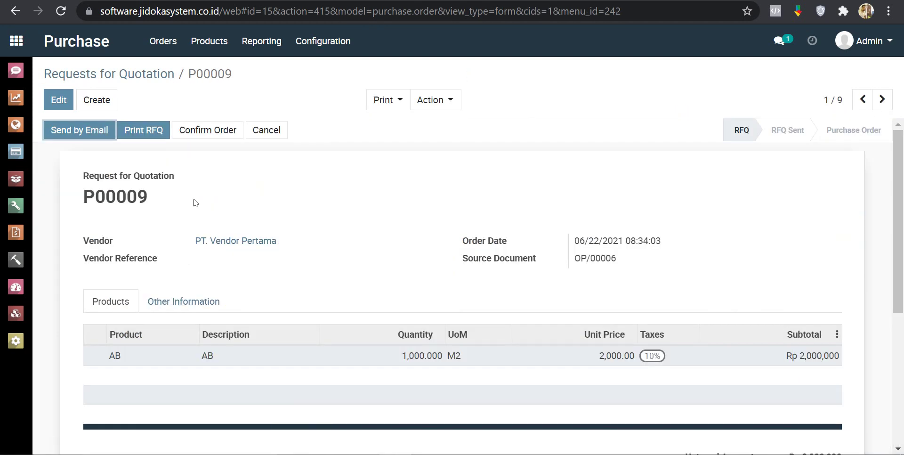
left_click(54, 105)
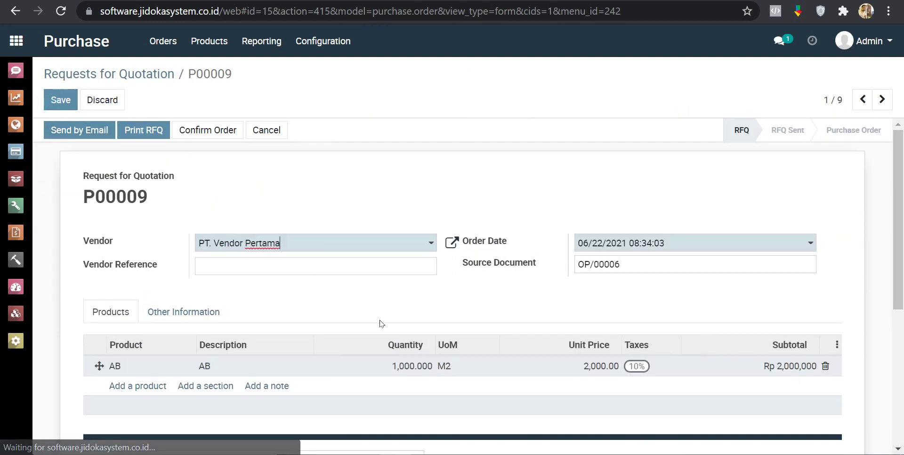
left_click(405, 365)
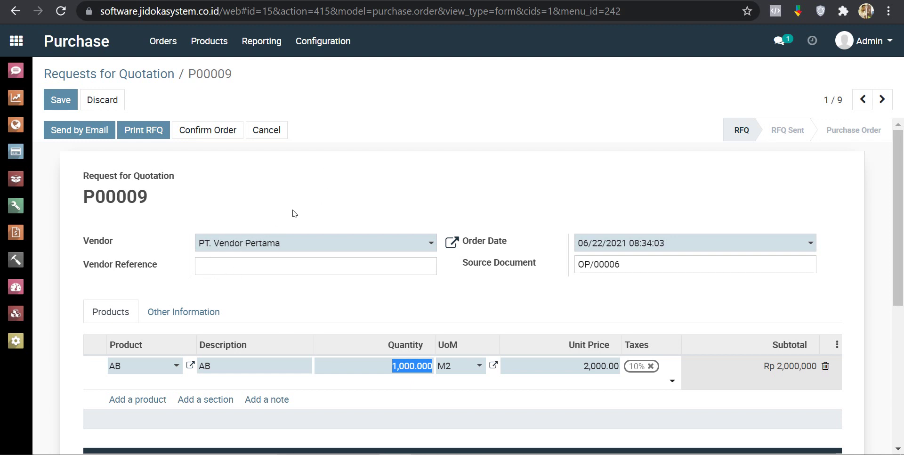
left_click(63, 103)
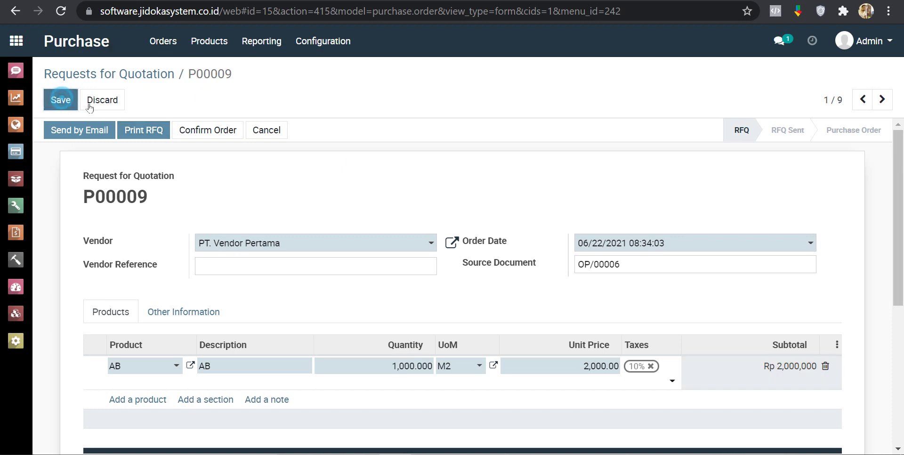
left_click(230, 129)
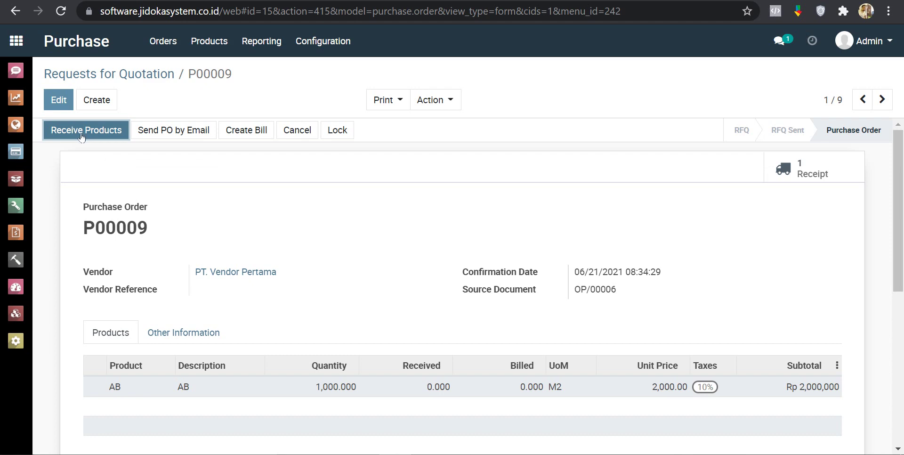
Open the system in a second browser tab and go to the Inventory app there
right_click(12, 37)
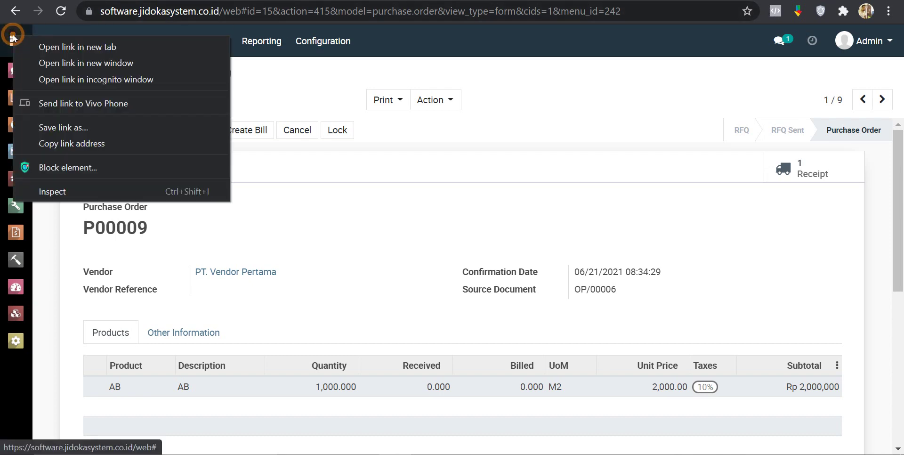
left_click(61, 49)
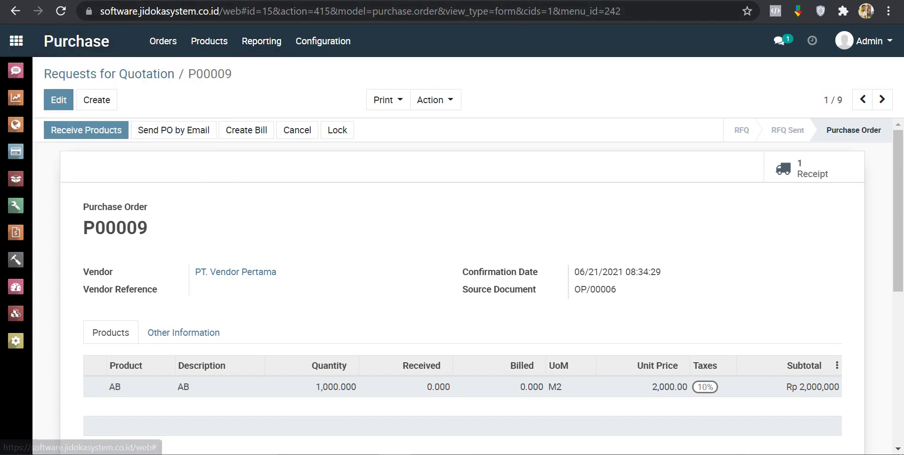
left_click(511, 1)
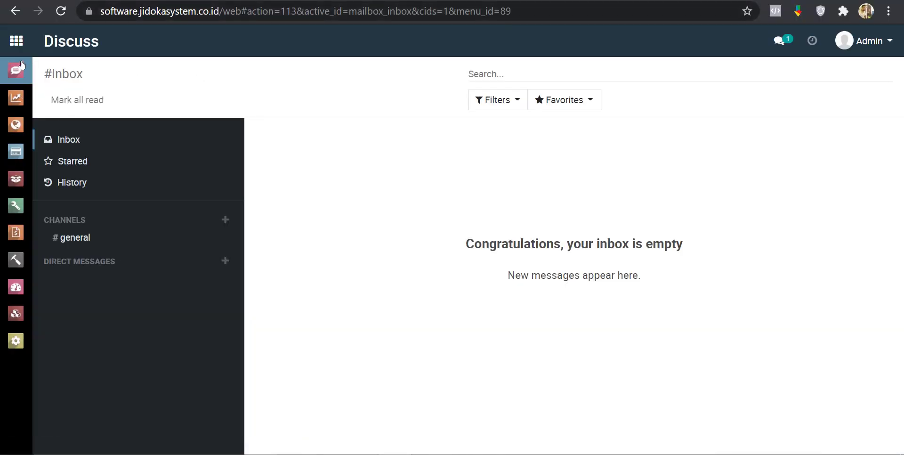
left_click(16, 41)
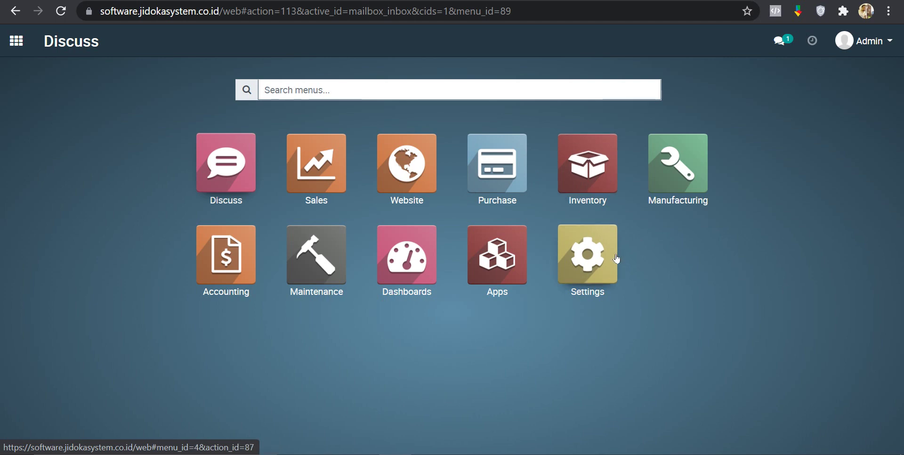
left_click(598, 184)
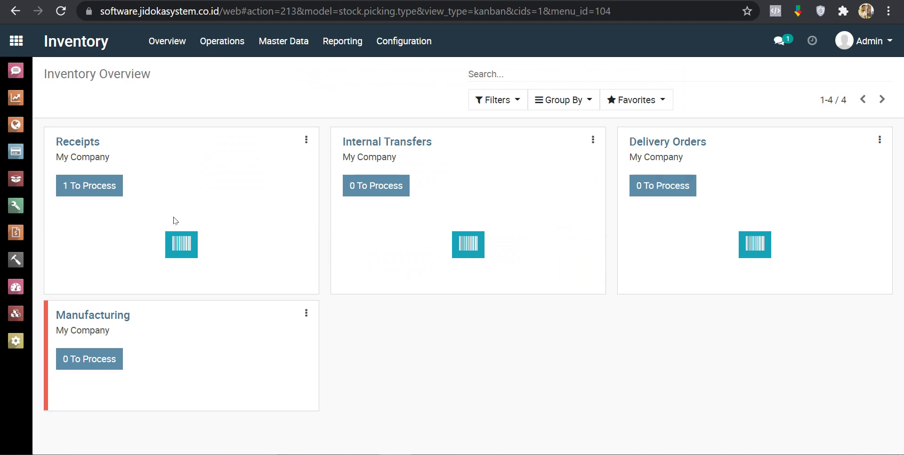
Look at the list of receipts to process and the barcode scanning form for receipts, then return to the Inventory overview
left_click(83, 186)
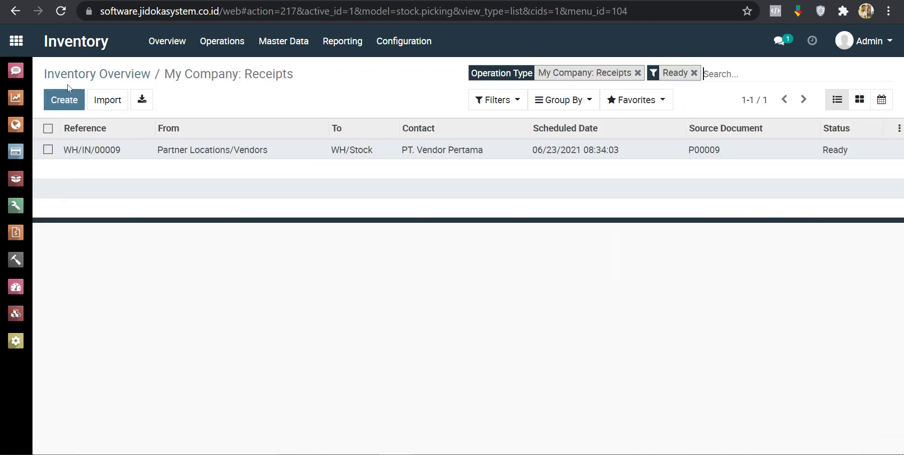
left_click(93, 75)
left_click(182, 244)
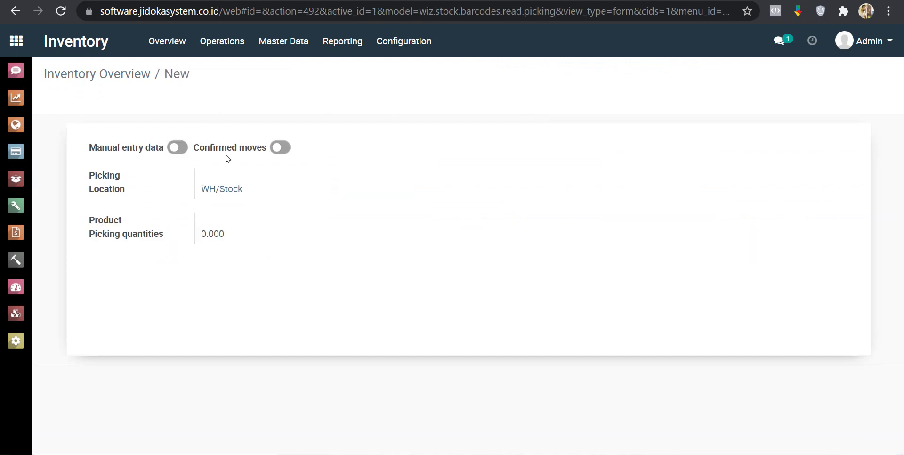
left_click(104, 75)
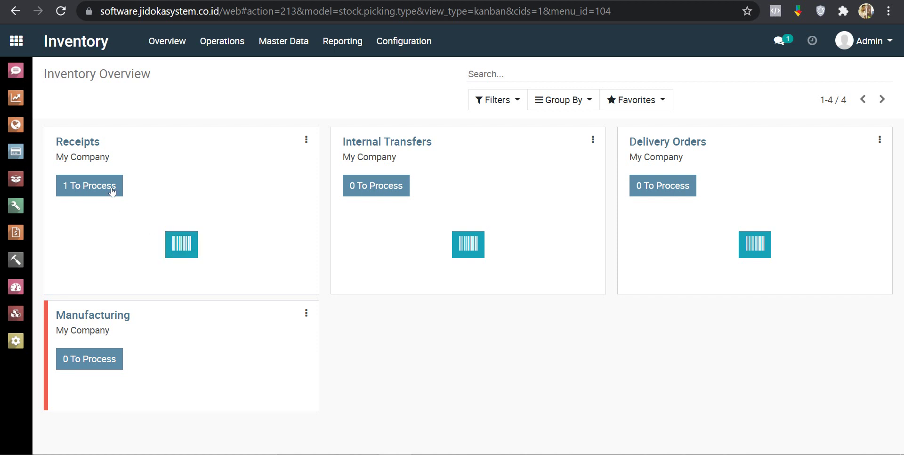
Open the pending receipt WH/IN/00009 for purchase order P00009 and validate it as an immediate transfer of all quantities
left_click(94, 188)
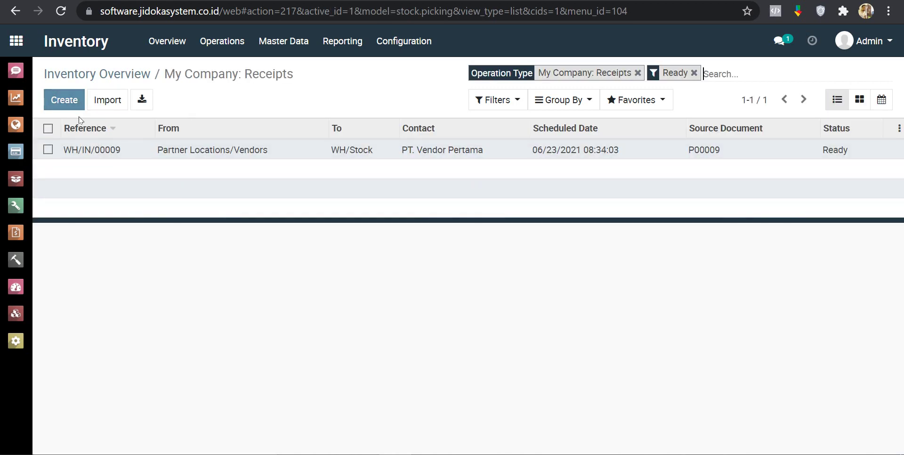
left_click(94, 150)
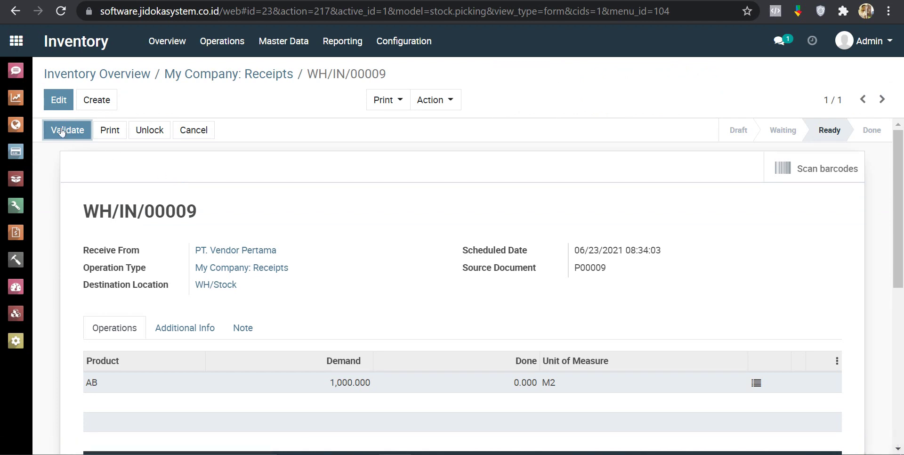
left_click(61, 131)
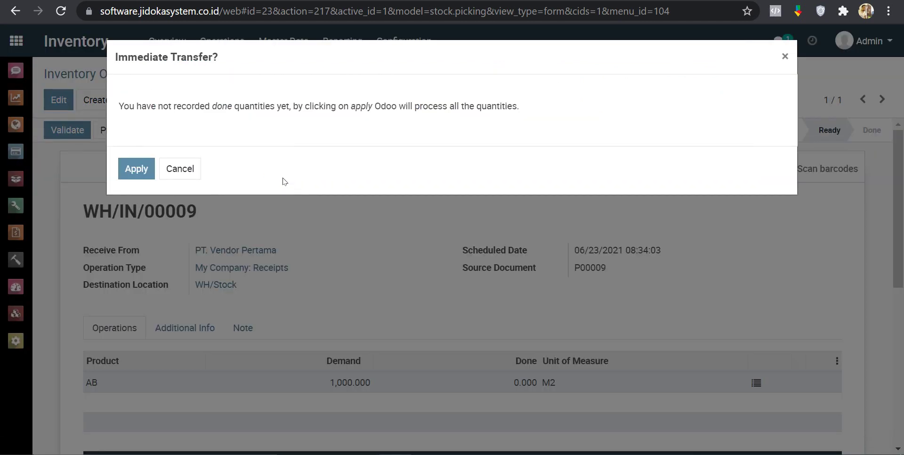
left_click(141, 170)
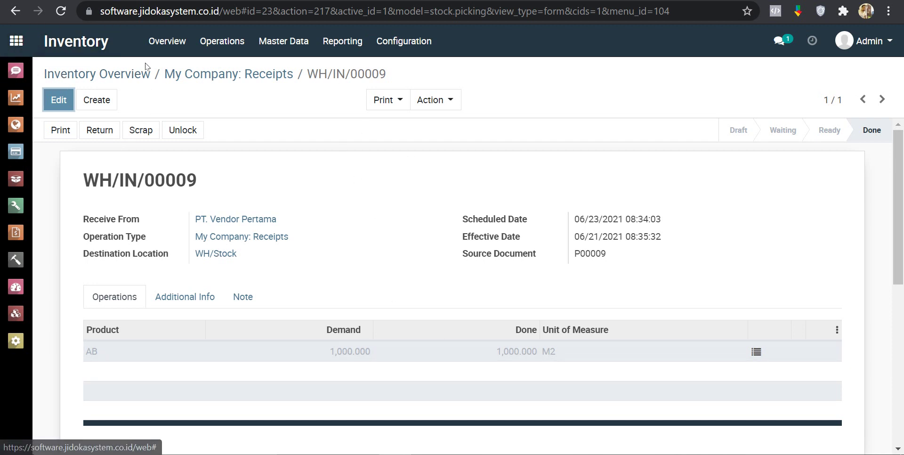
Check the on-hand and forecasted stock on product AB's record, then return to the product list
left_click(276, 43)
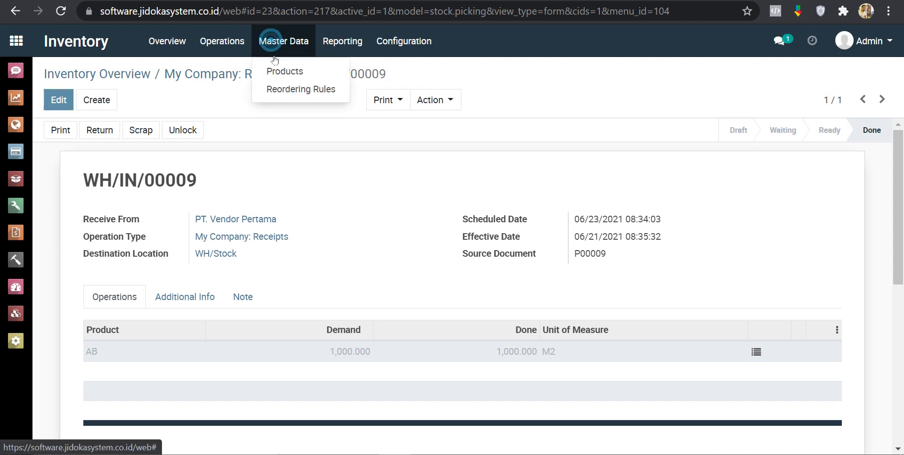
left_click(278, 70)
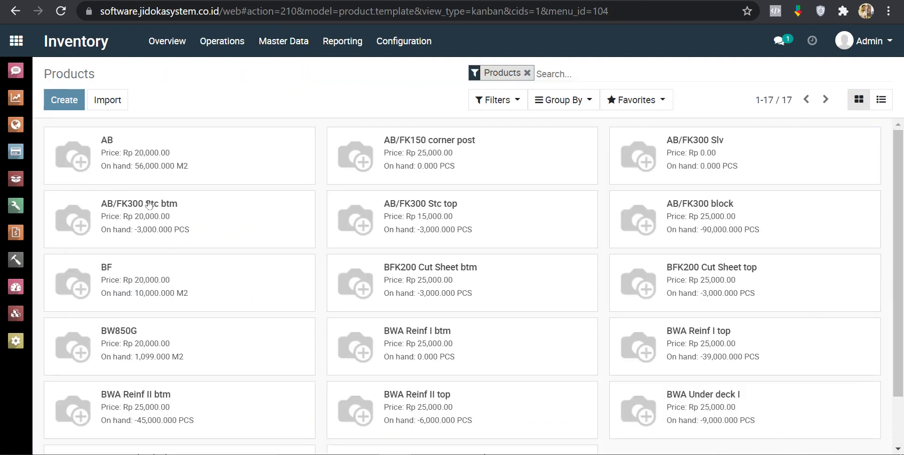
left_click(126, 152)
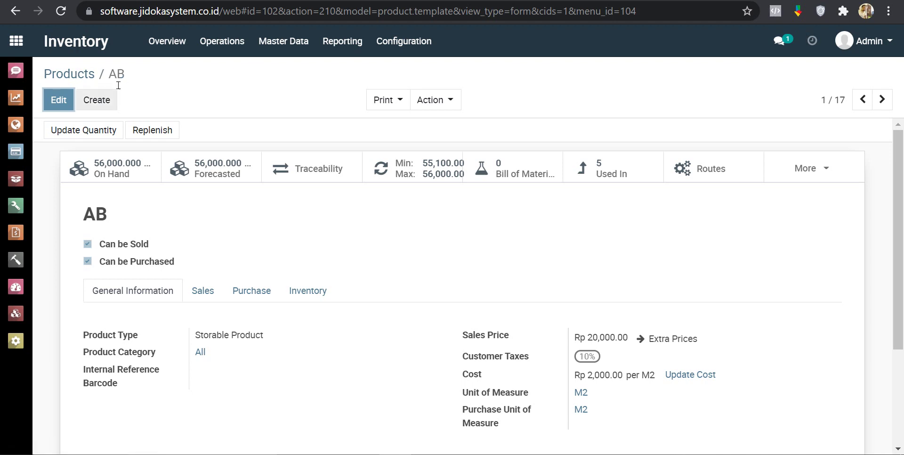
left_click(76, 73)
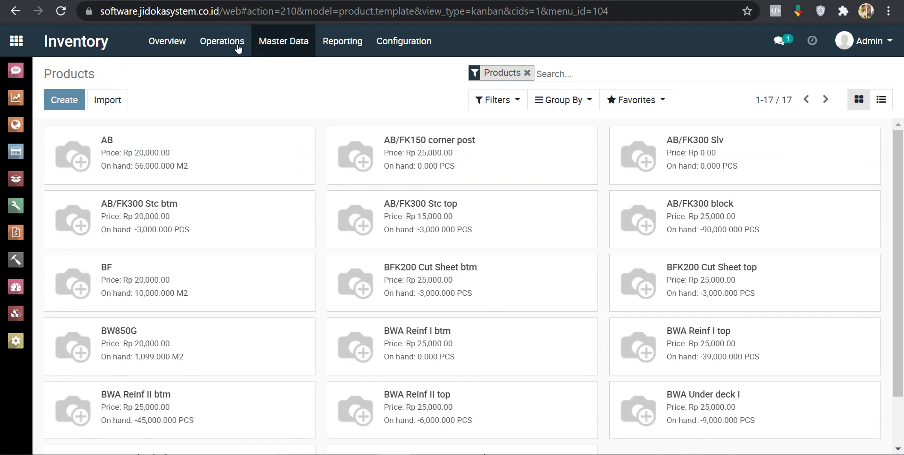
left_click(16, 41)
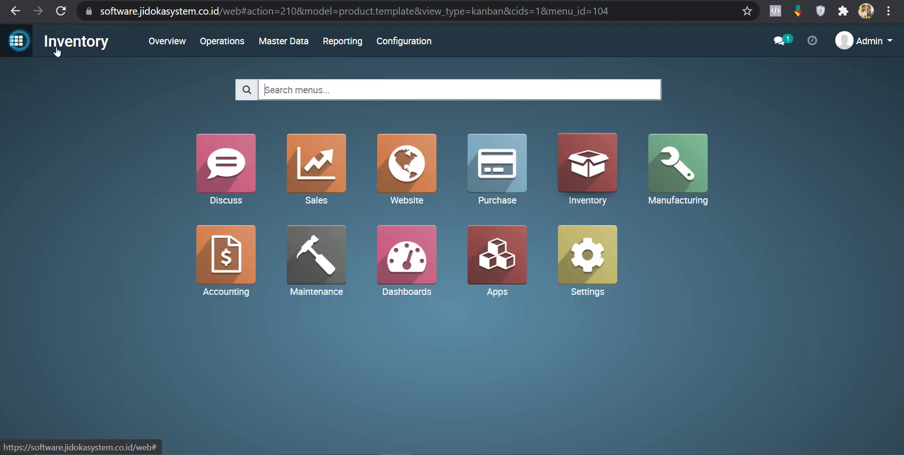
left_click(677, 156)
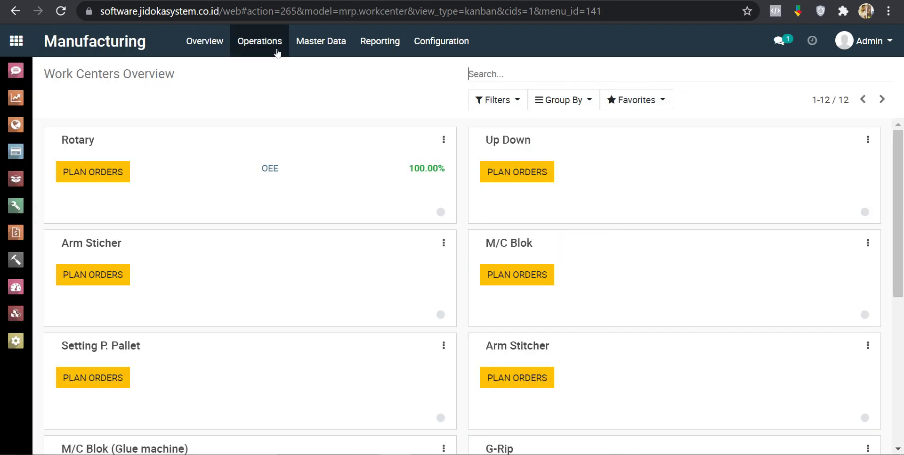
left_click(320, 41)
left_click(325, 87)
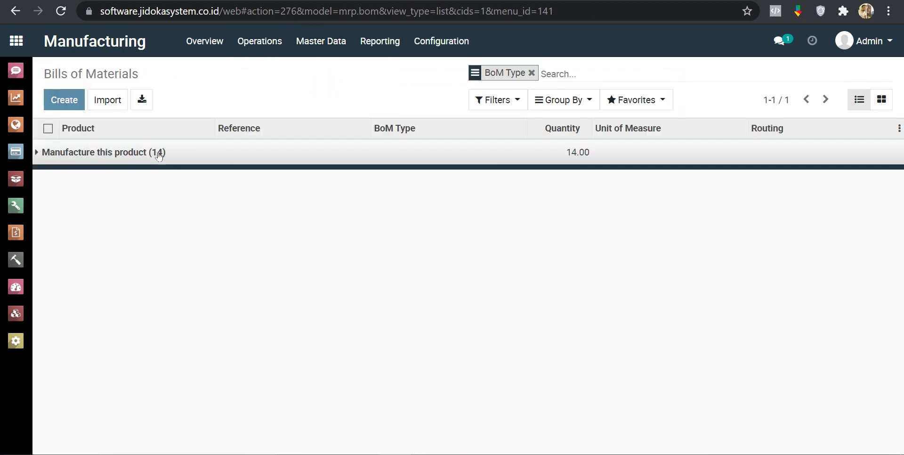
left_click(144, 153)
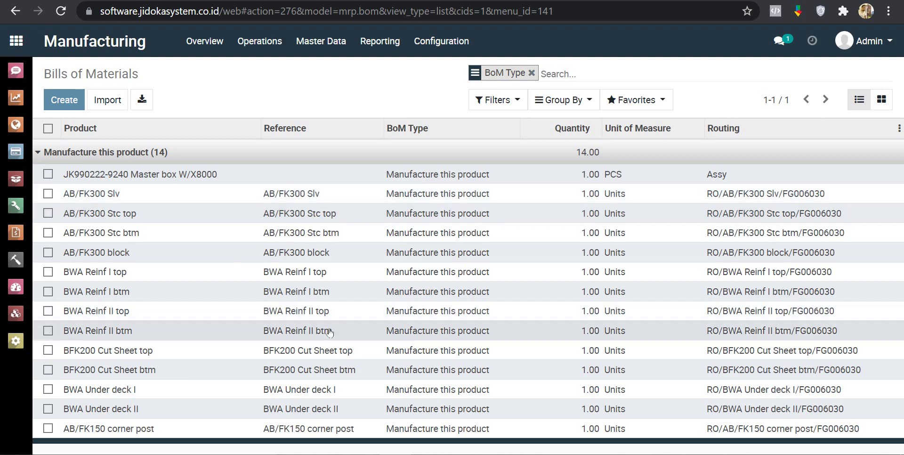
left_click(177, 174)
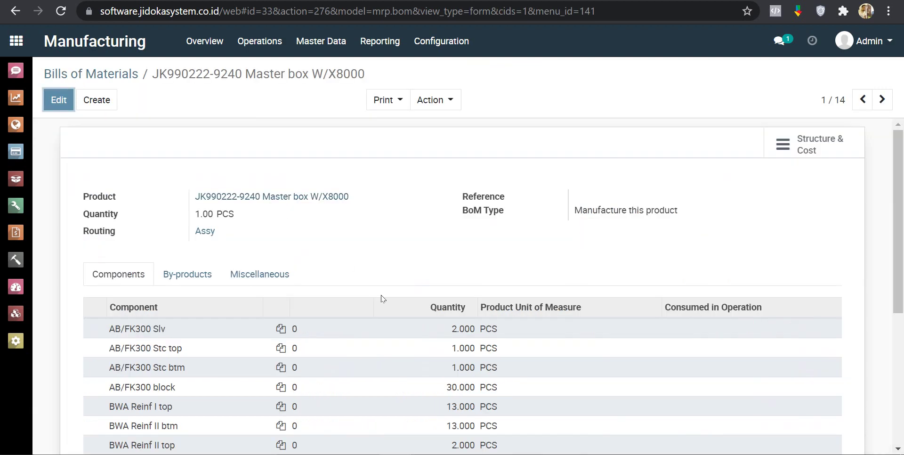
scroll(380, 299, "down", 3)
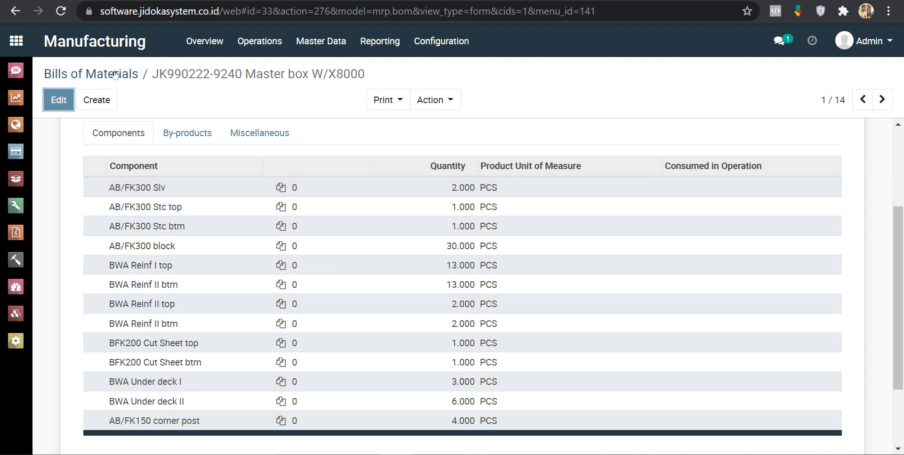
Examine the bill of materials of component AB/FK300 Stc top and the work center operations in its routing
left_click(180, 209)
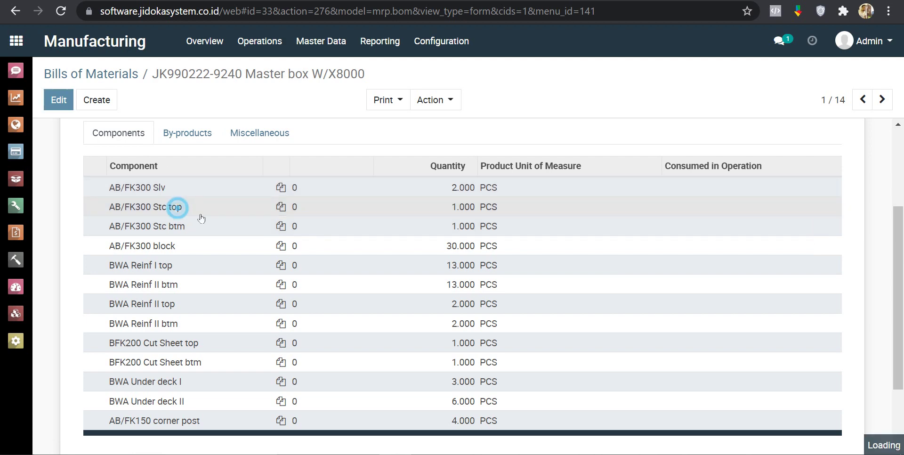
left_click(266, 141)
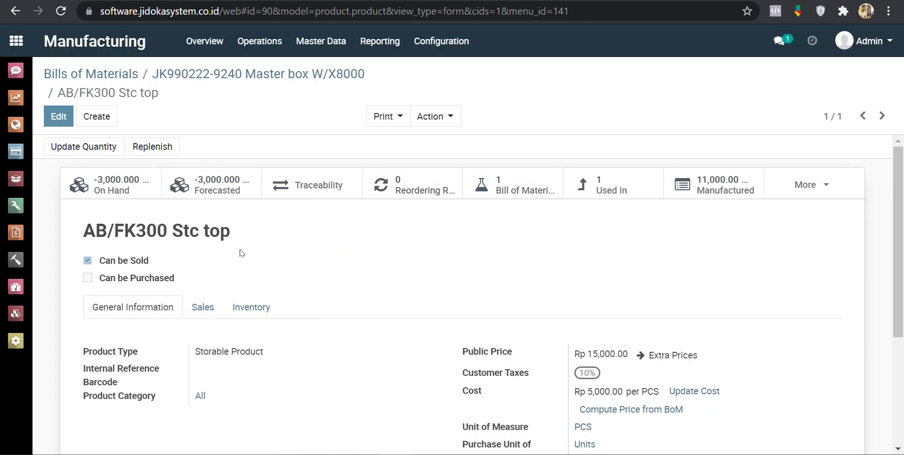
left_click(499, 185)
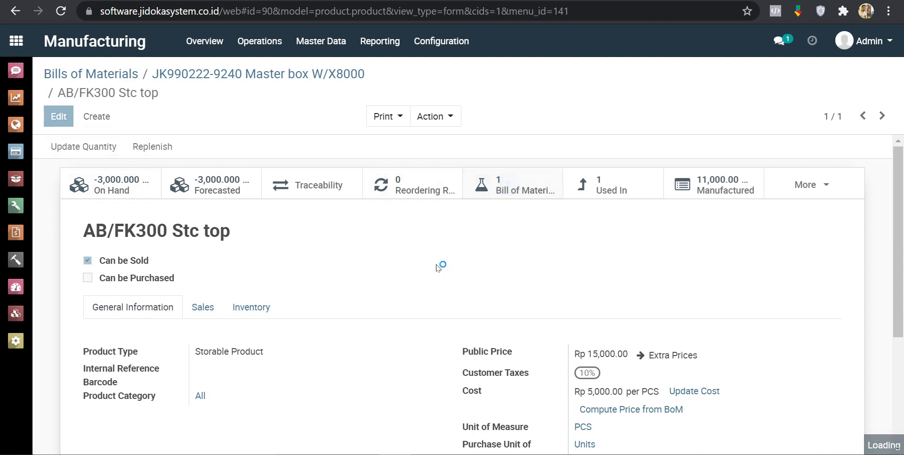
left_click(134, 168)
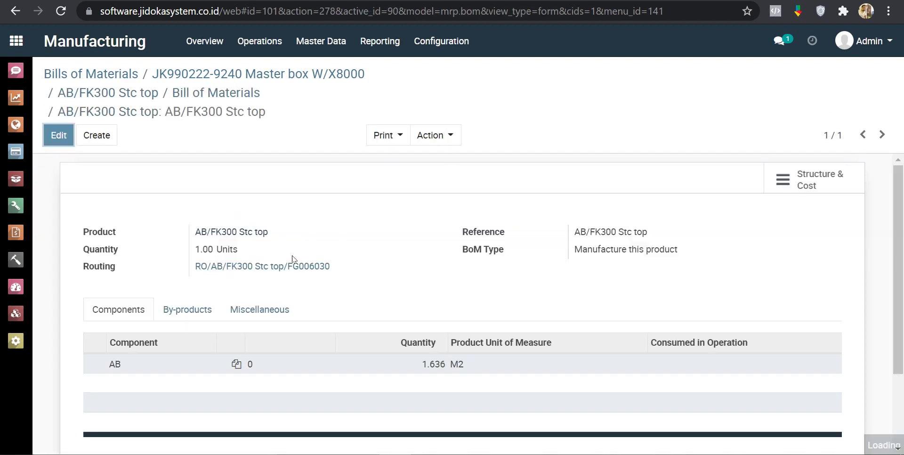
scroll(319, 283, "down", 2)
scroll(319, 283, "up", 2)
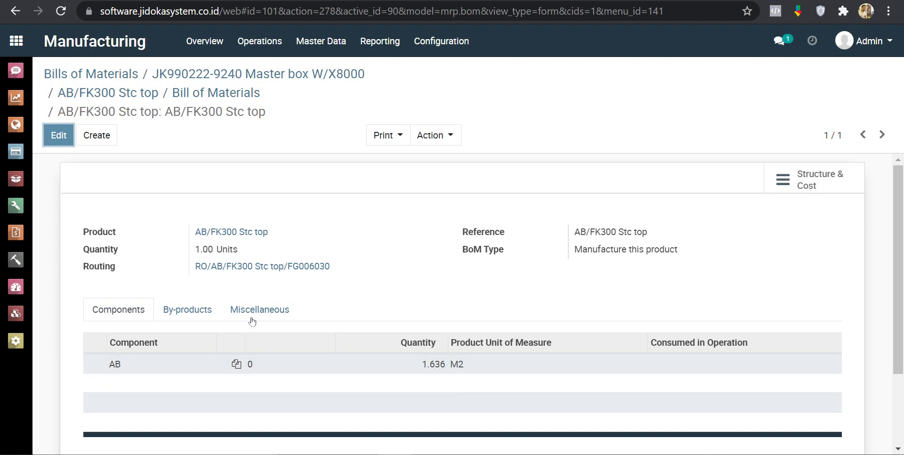
left_click(262, 267)
scroll(374, 318, "down", 1)
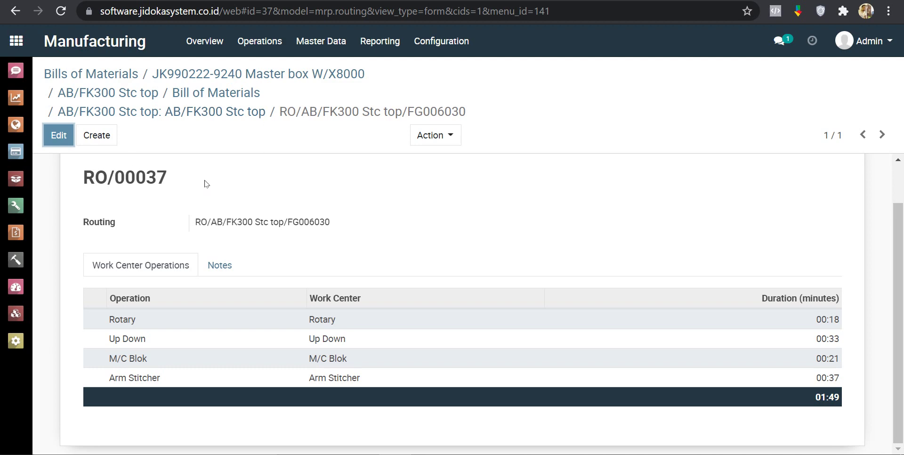
Return to the Inventory app and review the replenishment routes in product AB's inventory settings
left_click(16, 41)
left_click(590, 170)
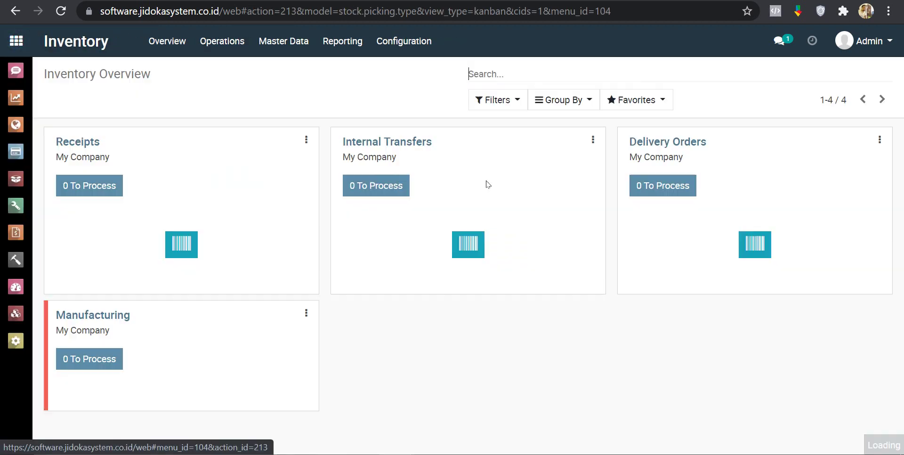
left_click(296, 41)
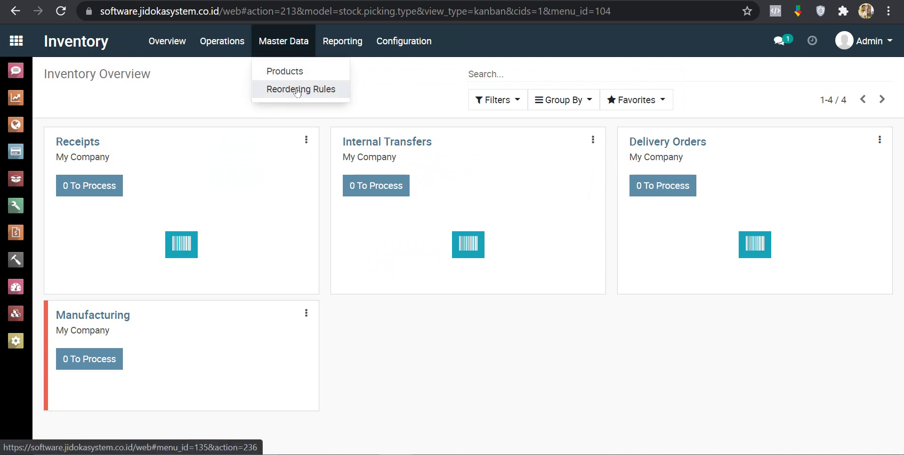
left_click(289, 73)
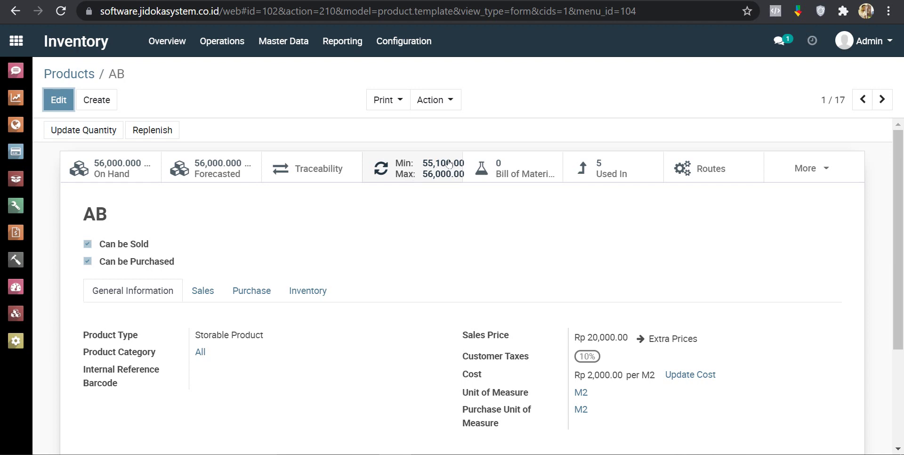
left_click(307, 290)
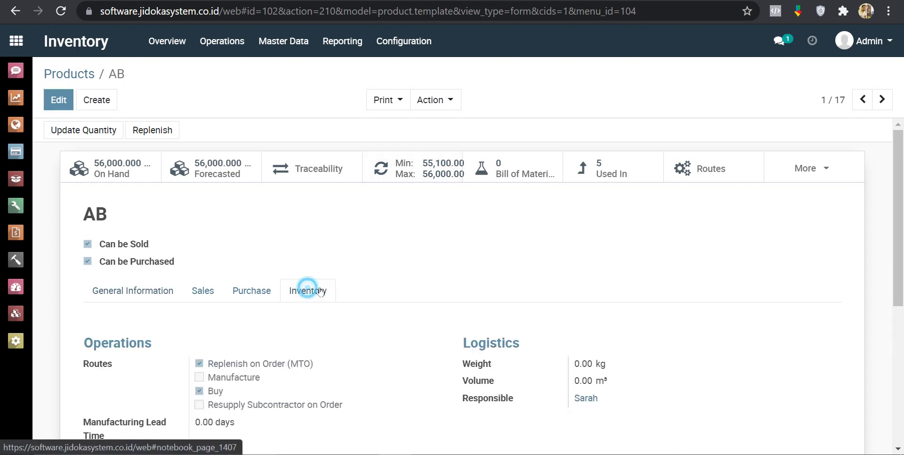
scroll(333, 286, "down", 5)
scroll(337, 209, "up", 2)
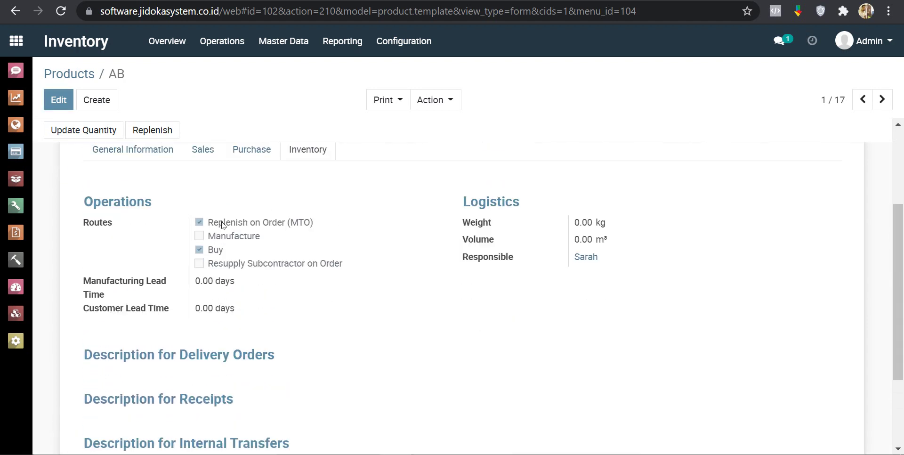
scroll(366, 210, "up", 2)
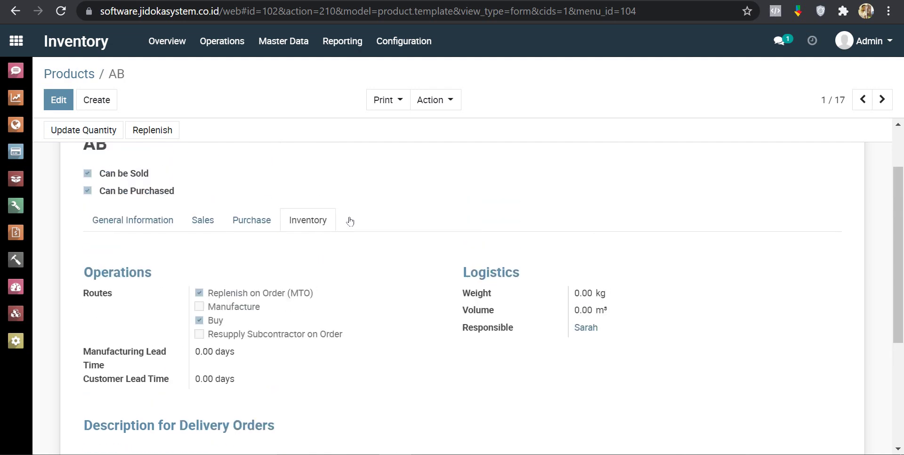
scroll(349, 218, "up", 2)
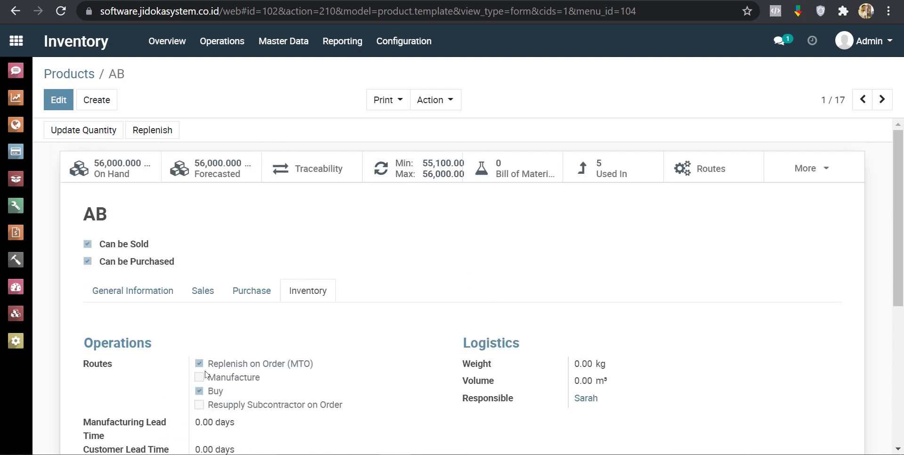